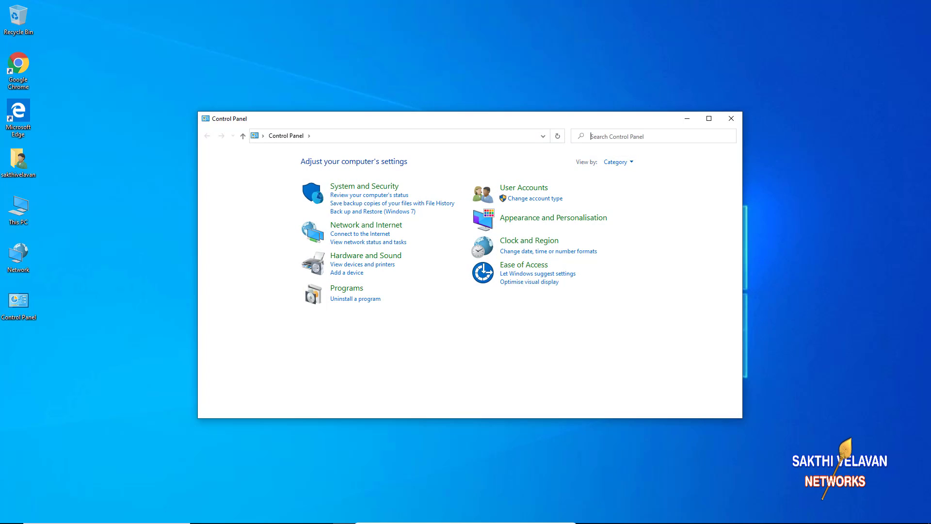
Step: Switch from the current account to the Children account and sign in with its password
left_click(11, 514)
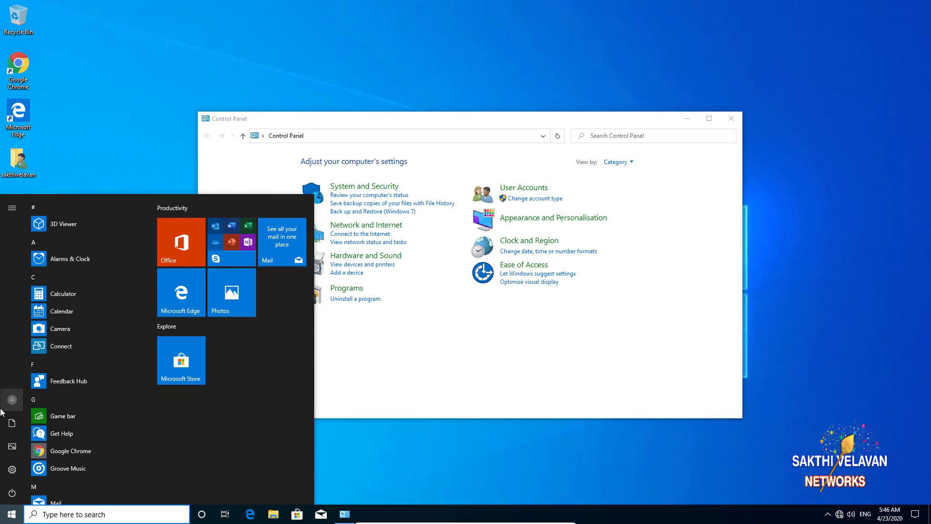
left_click(12, 399)
left_click(22, 375)
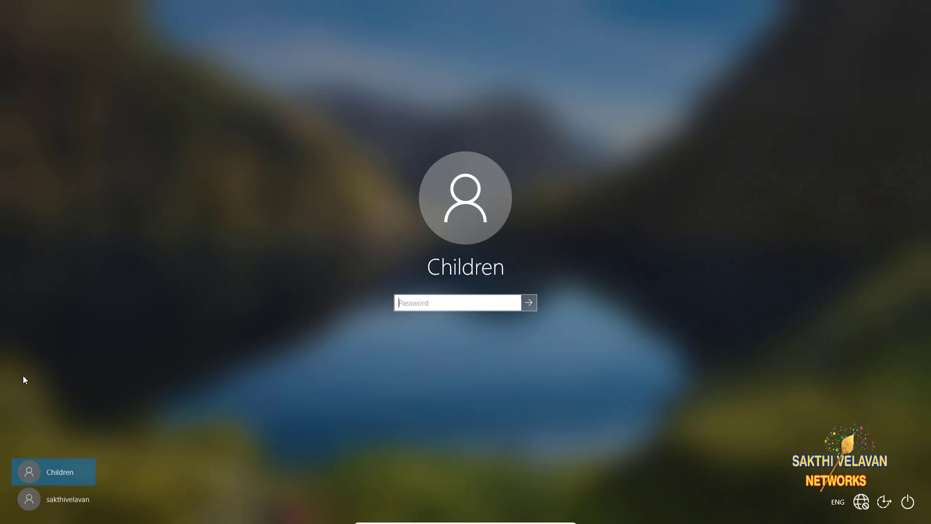
type("••")
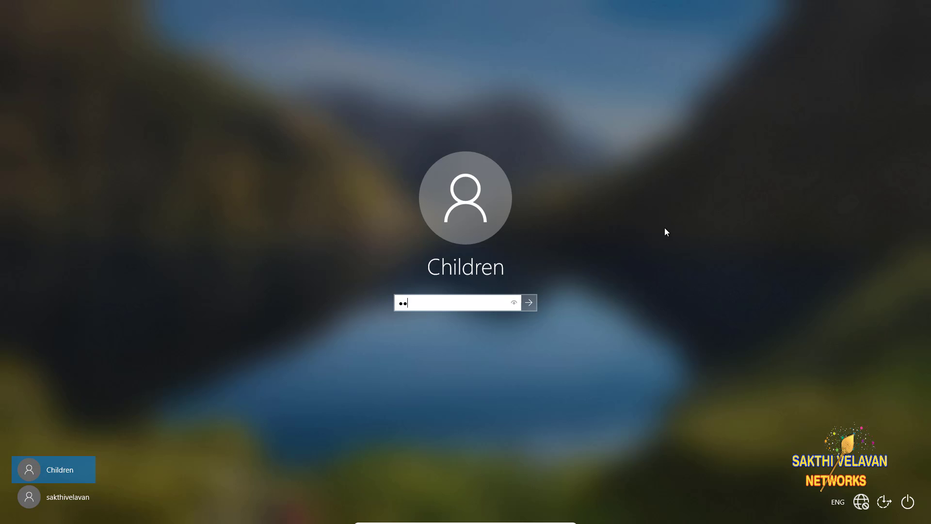
key("Return")
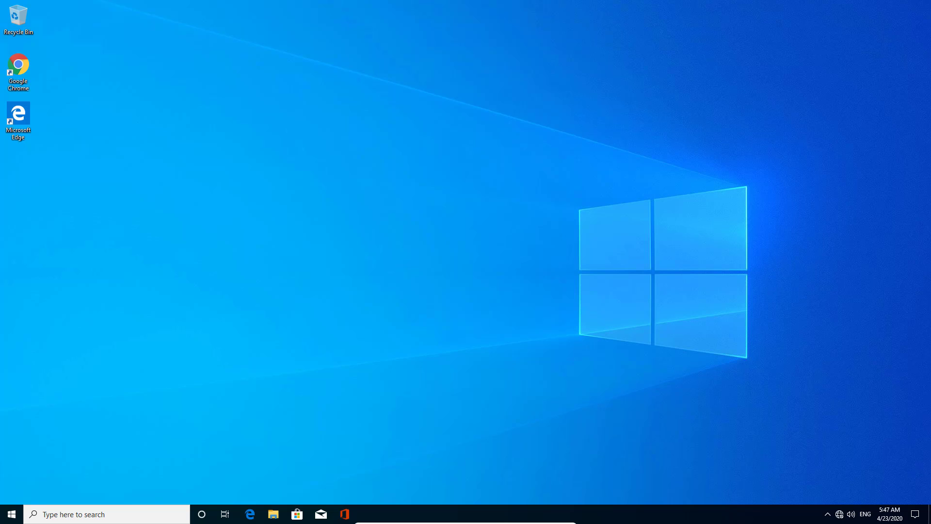
Step: Sign out of the Children account and sign back in to the original account with its password
left_click(12, 514)
left_click(14, 398)
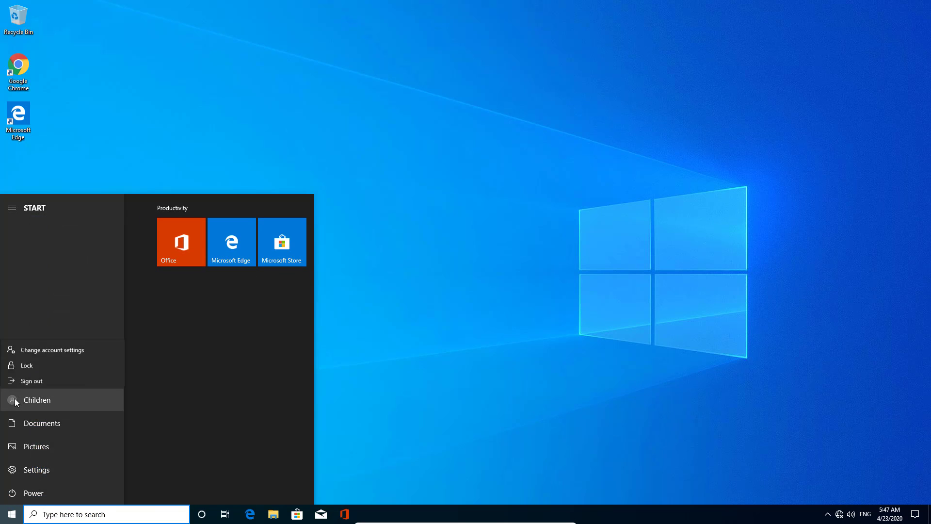
left_click(35, 374)
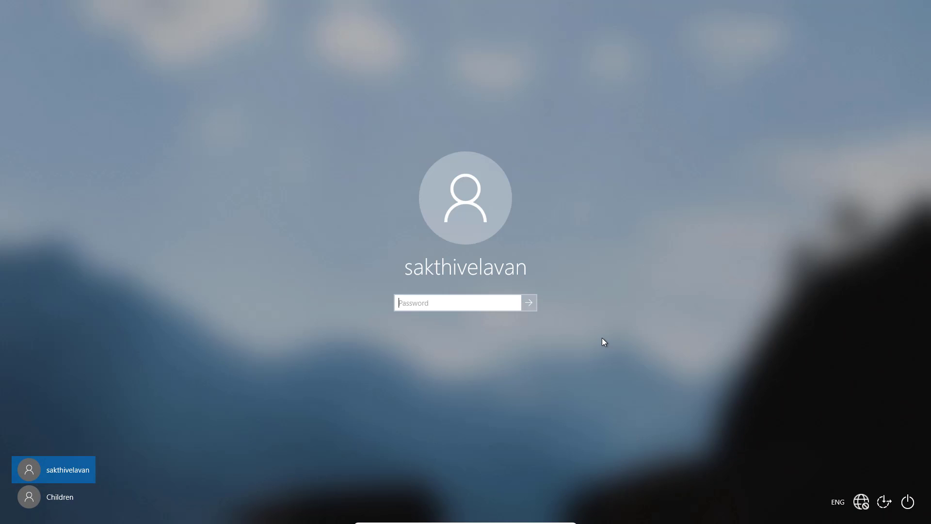
type("•••••••••")
key("Return")
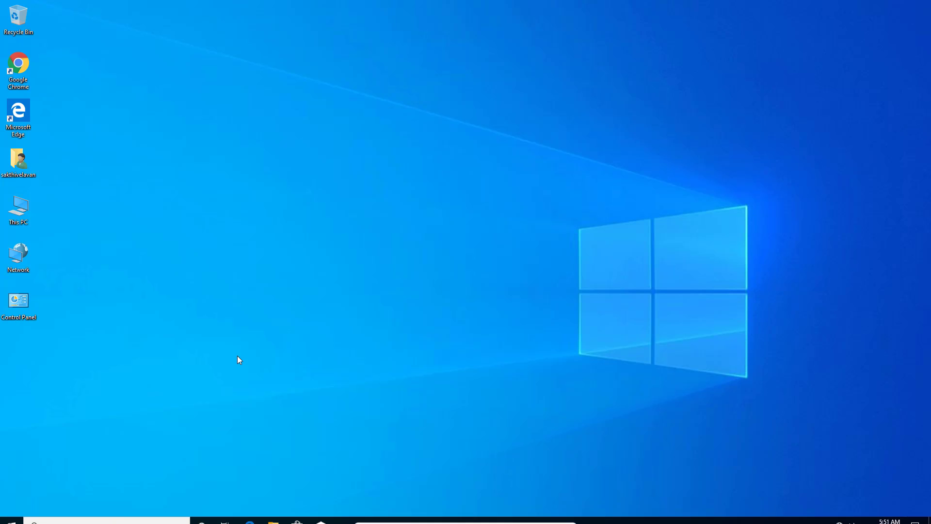
Step: Turn on colour filters in the Ease of Access settings
left_click(4, 518)
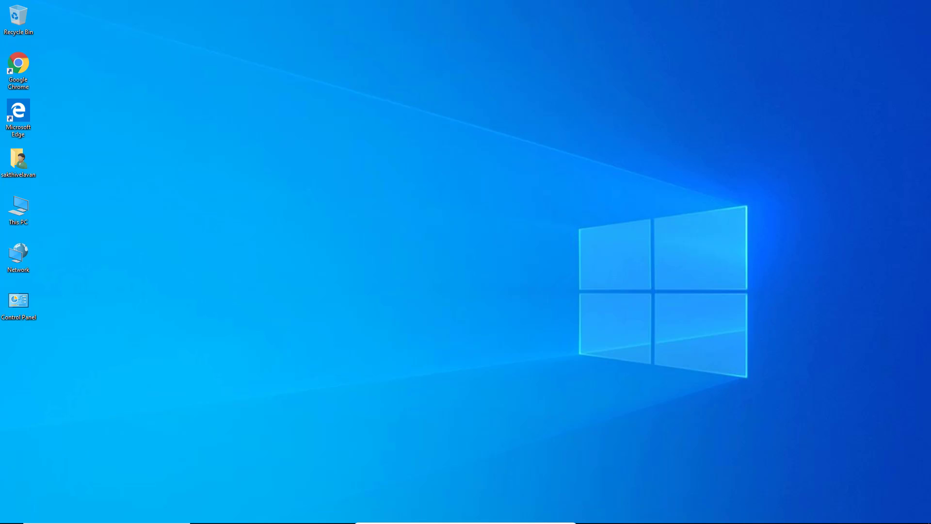
left_click(5, 519)
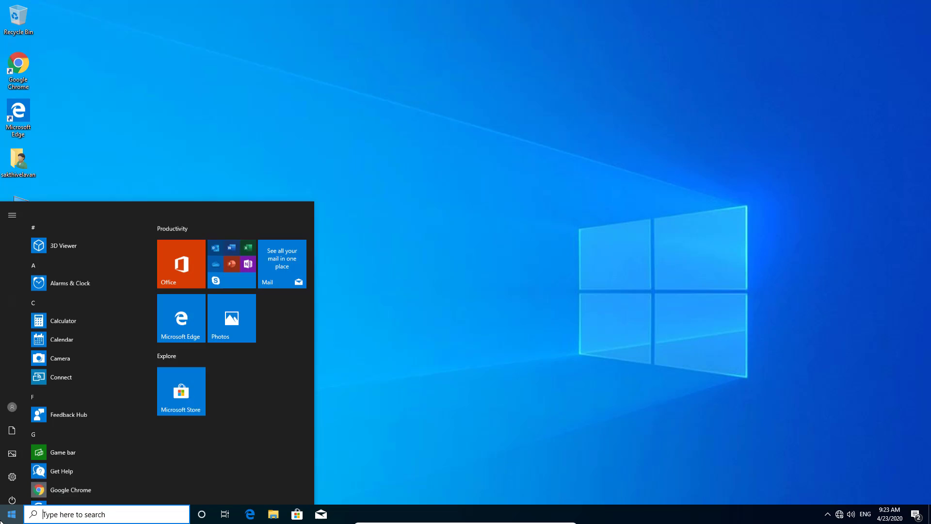
left_click(12, 476)
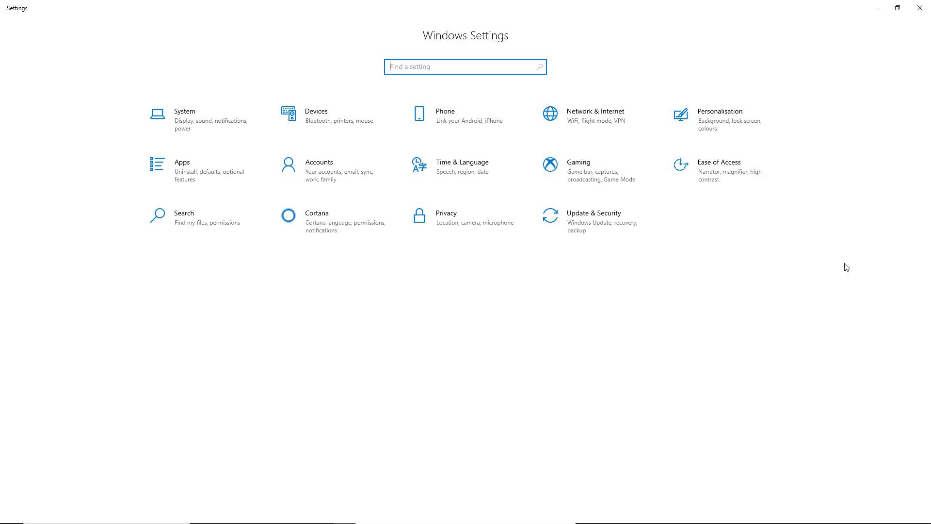
left_click(721, 166)
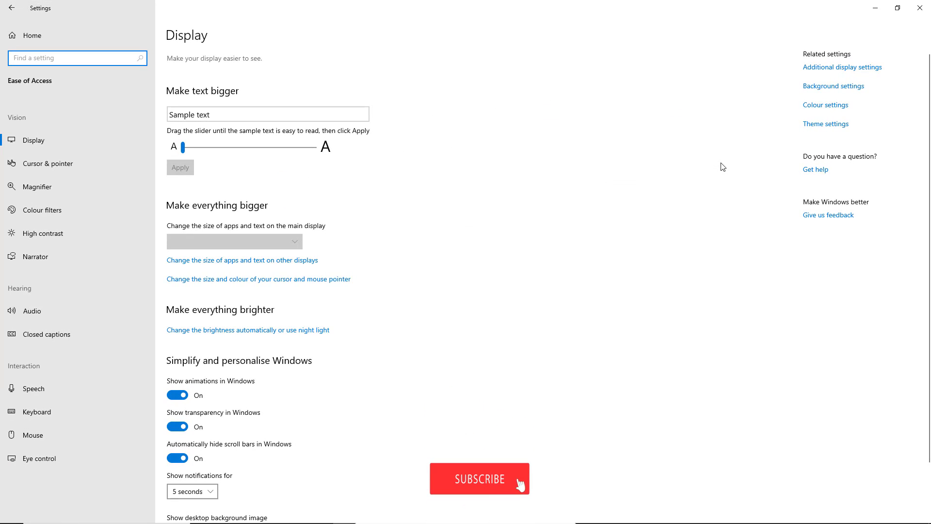
left_click(40, 212)
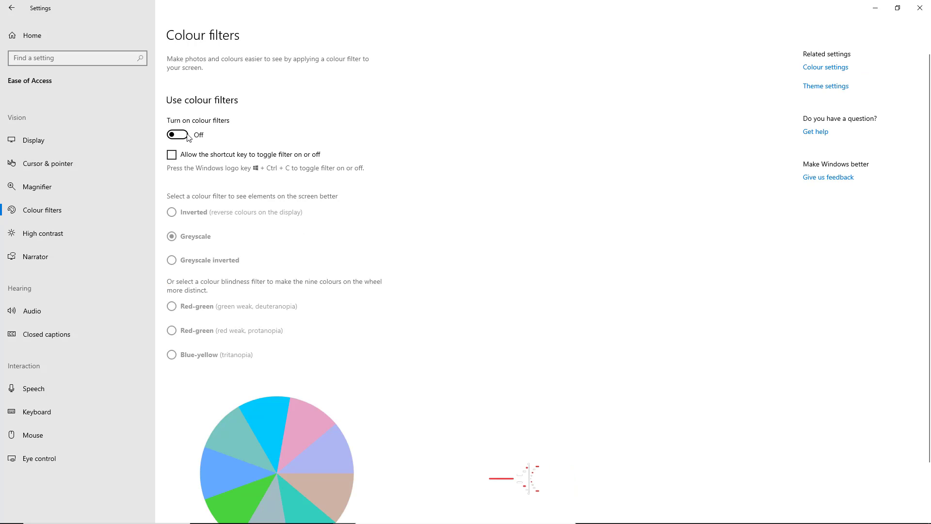
left_click(178, 135)
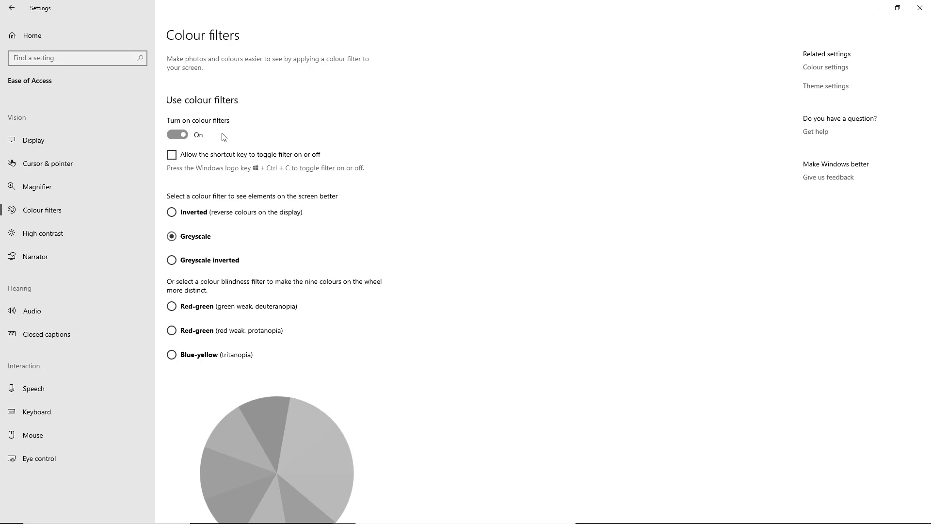
Step: Try the Inverted, Greyscale and Greyscale inverted colour filters one after another
left_click(171, 213)
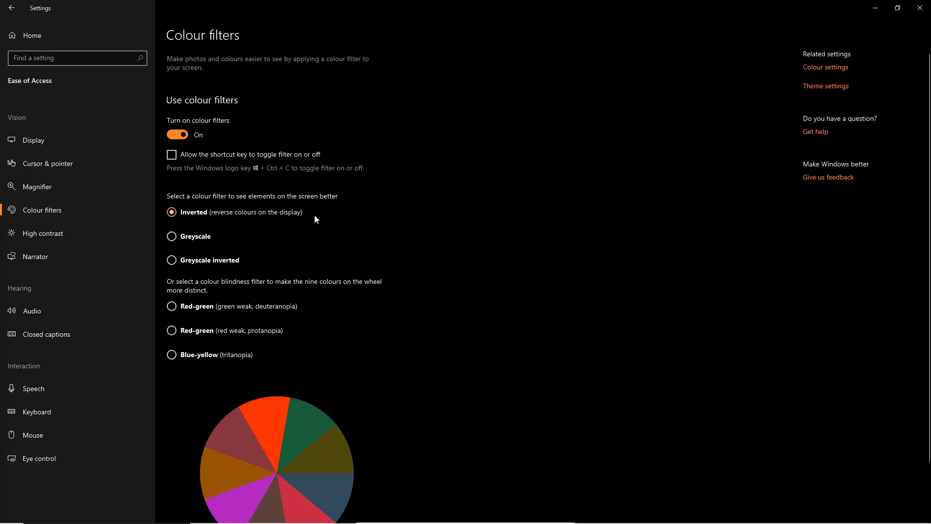
left_click(173, 237)
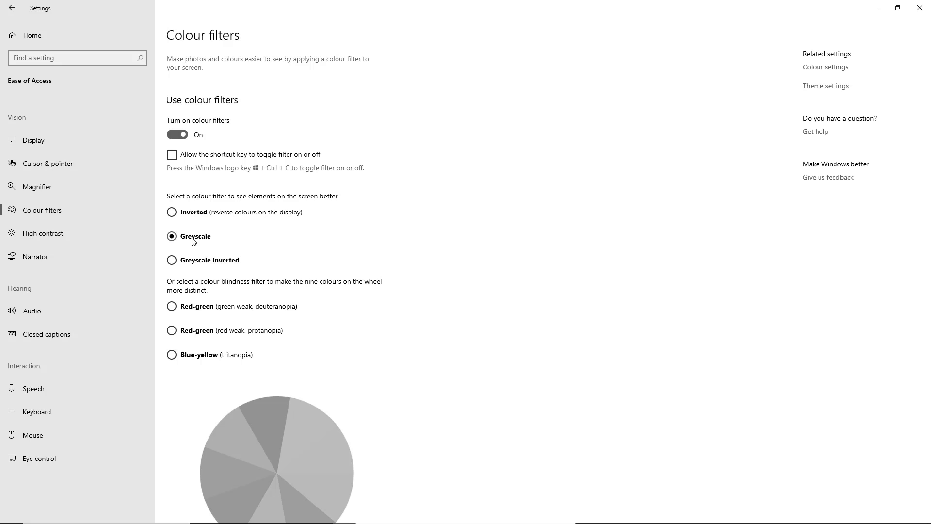
left_click(172, 261)
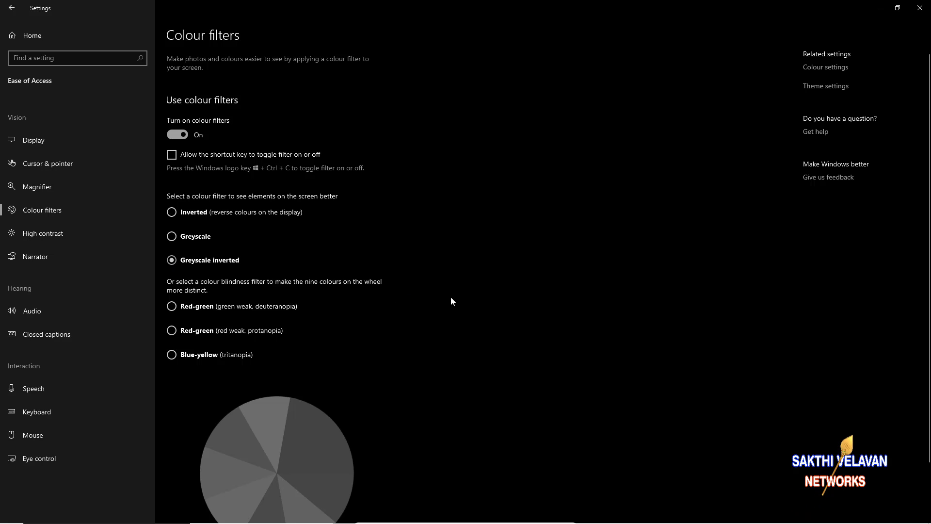
Step: Try the two Red-green colour blindness filters (deuteranopia and protanopia) and finish on Blue-yellow (tritanopia)
scroll(450, 296, "down", 3)
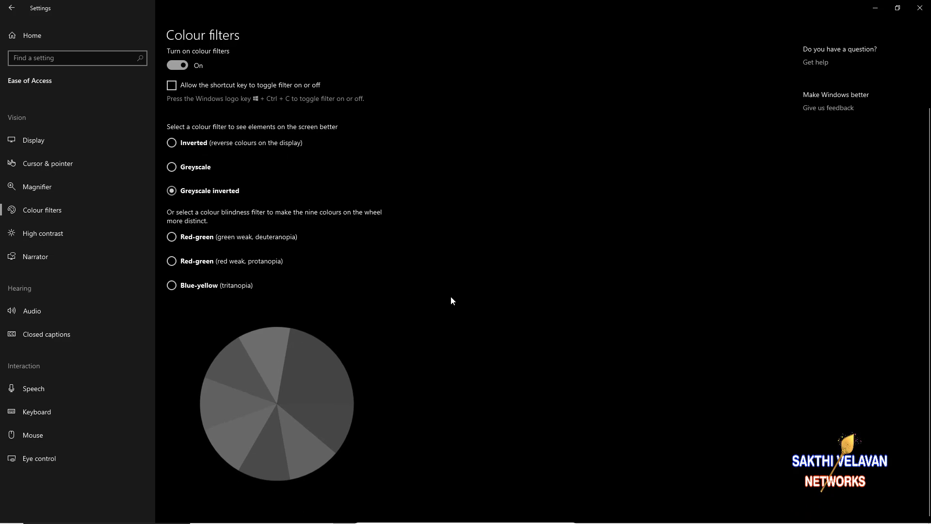
left_click(172, 237)
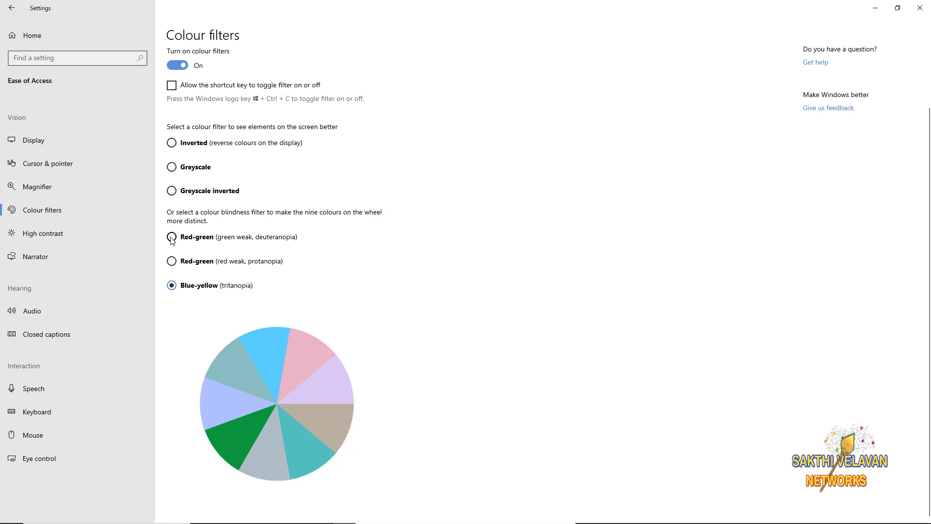
left_click(170, 237)
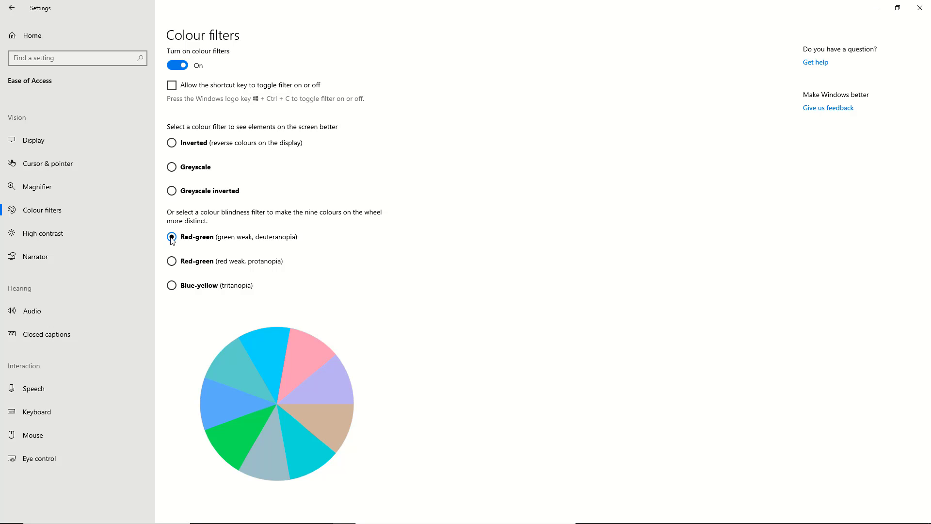
left_click(172, 261)
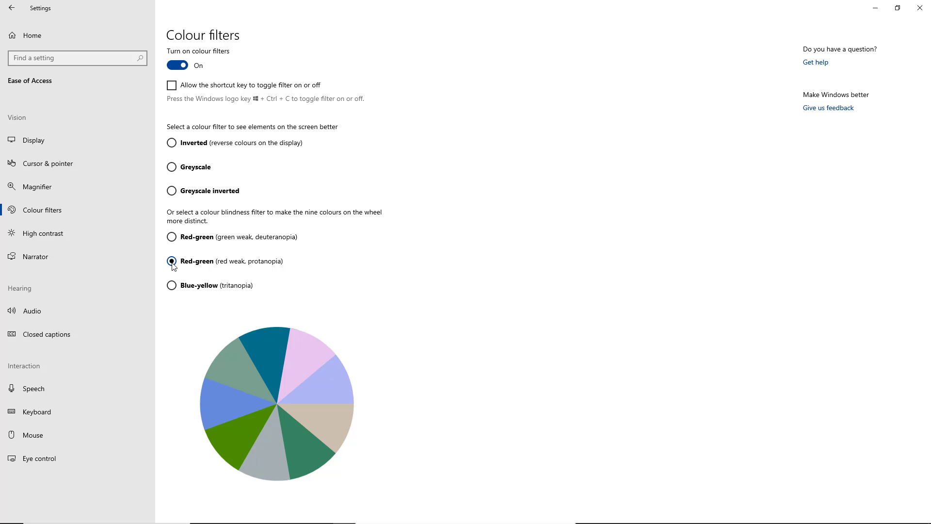
left_click(172, 286)
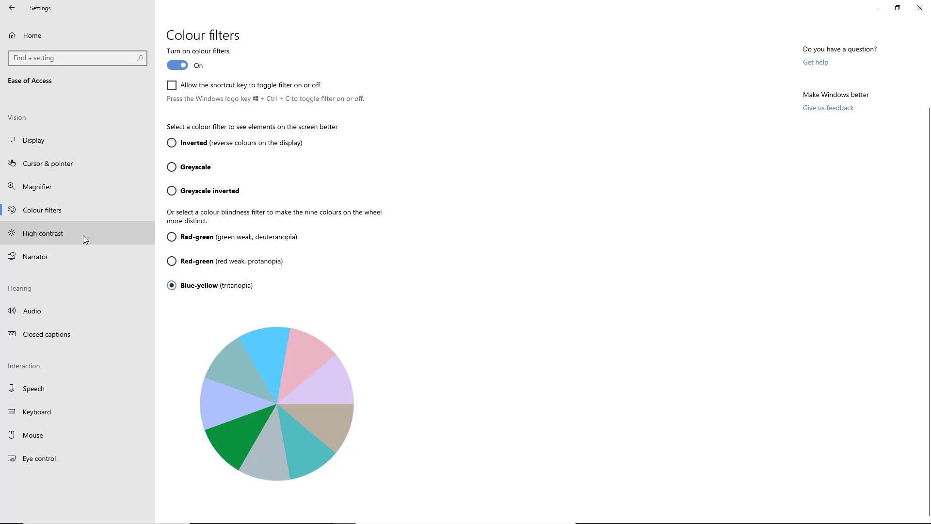
Step: Turn on high contrast and view the available high contrast themes, keeping High Contrast Black
left_click(39, 237)
left_click(183, 122)
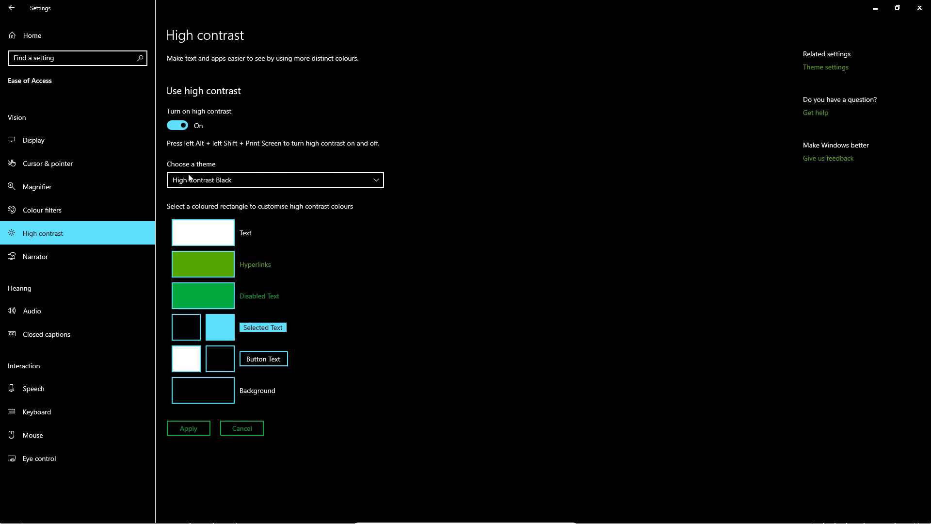
left_click(180, 183)
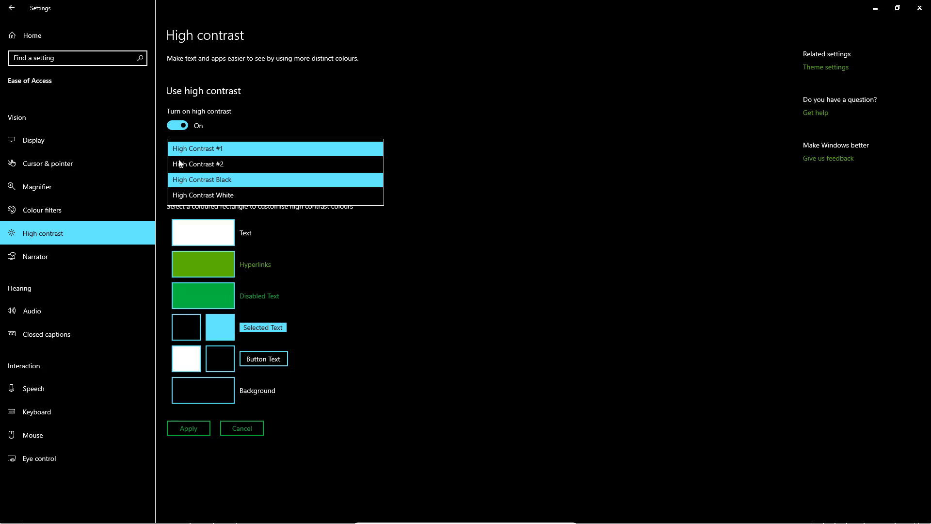
left_click(438, 198)
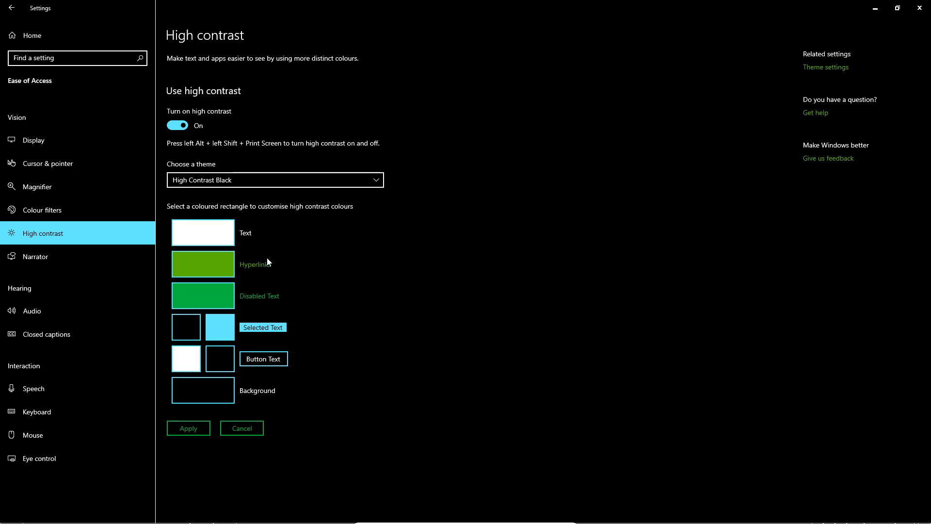
Step: View the disabled text and hyperlink colour choices without changing them, and turn high contrast off
left_click(222, 301)
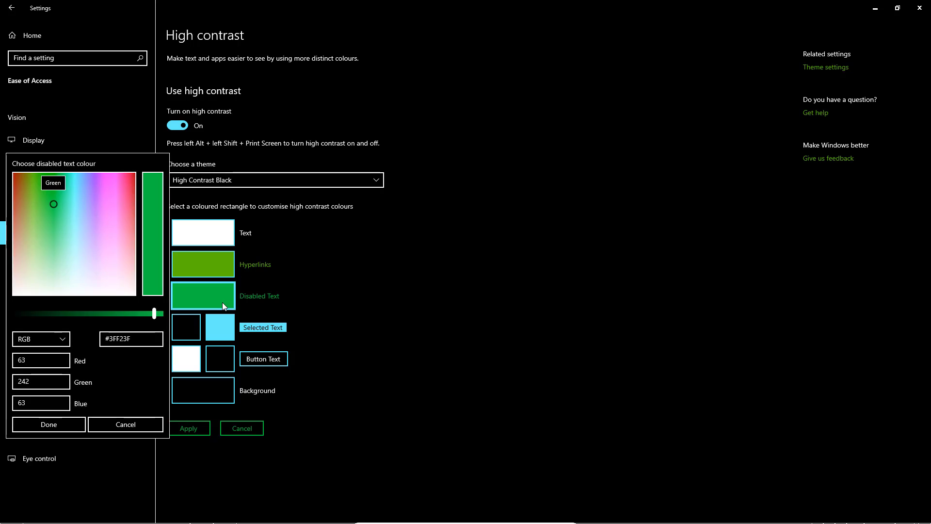
left_click(222, 302)
left_click(205, 265)
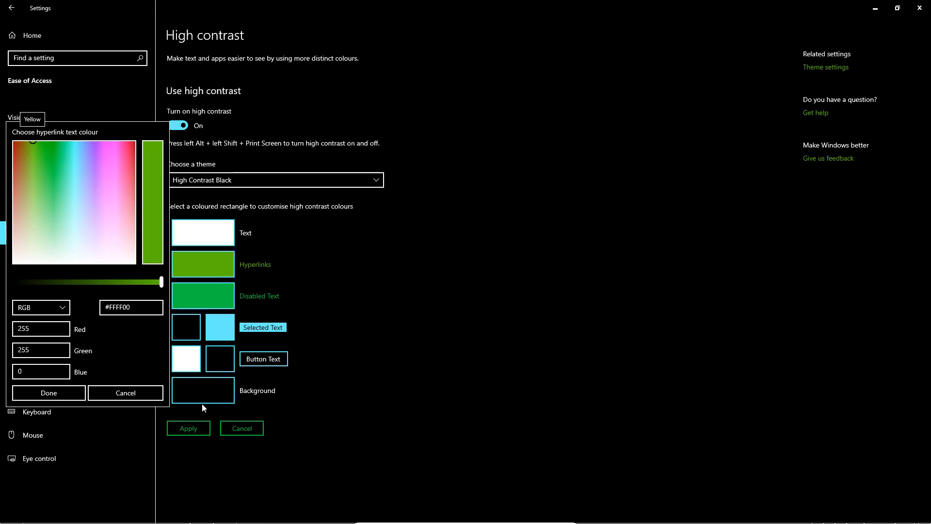
left_click(194, 429)
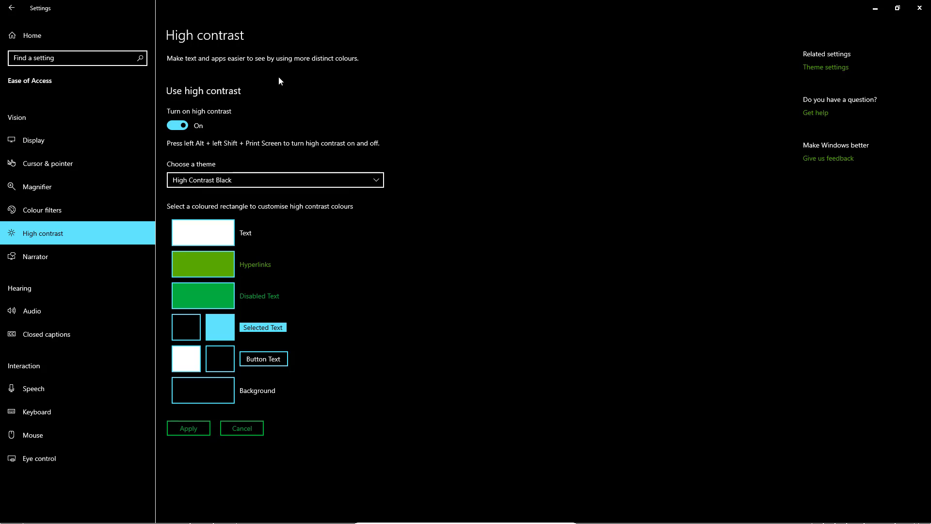
left_click(171, 126)
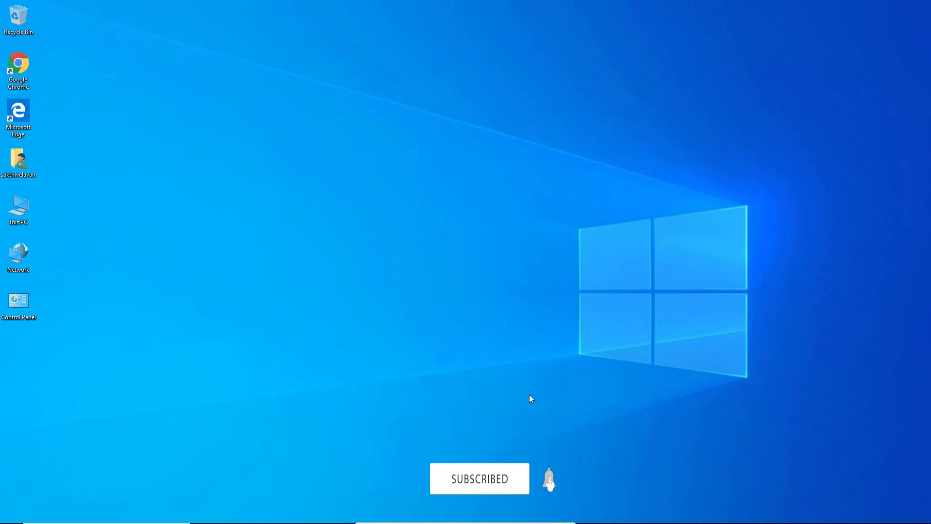
Step: Open the System display settings and view the available display resolutions, keeping 1920 × 1080
left_click(12, 514)
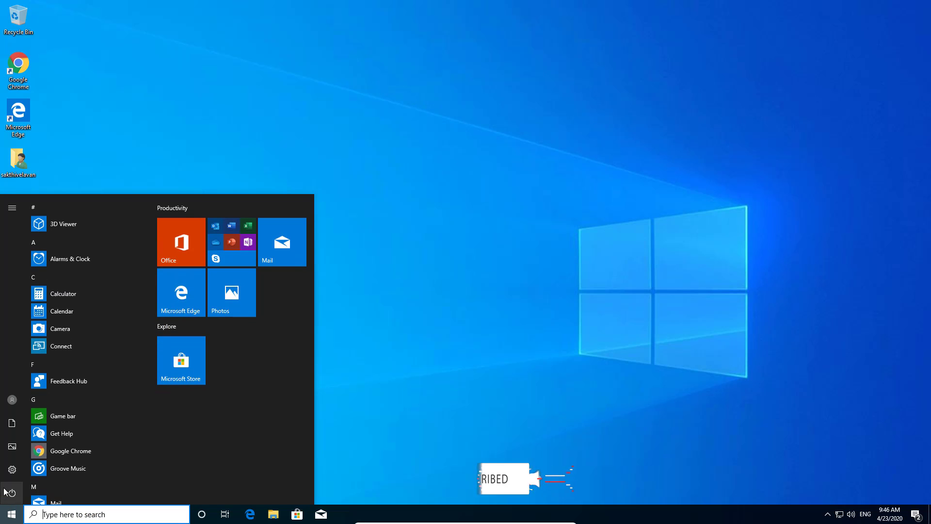
left_click(9, 471)
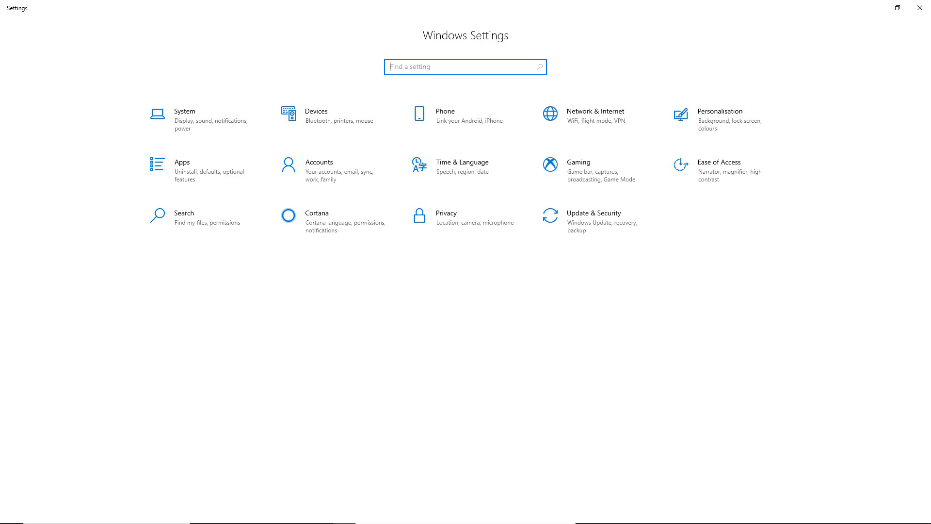
left_click(214, 128)
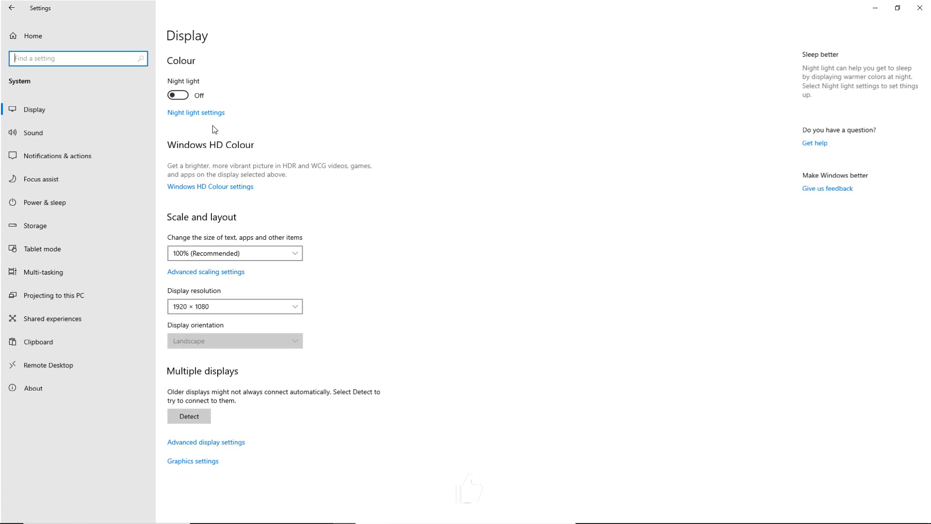
left_click(33, 117)
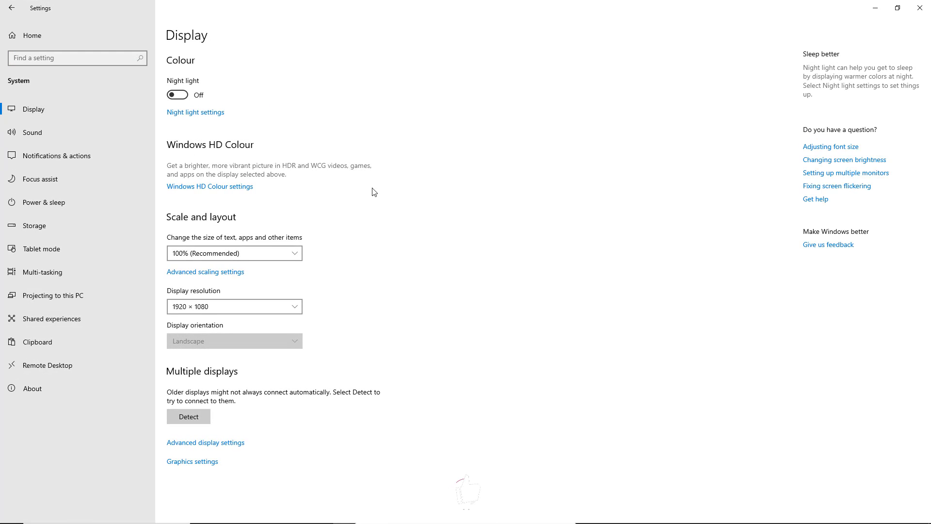
left_click(276, 306)
left_click(249, 306)
left_click(281, 304)
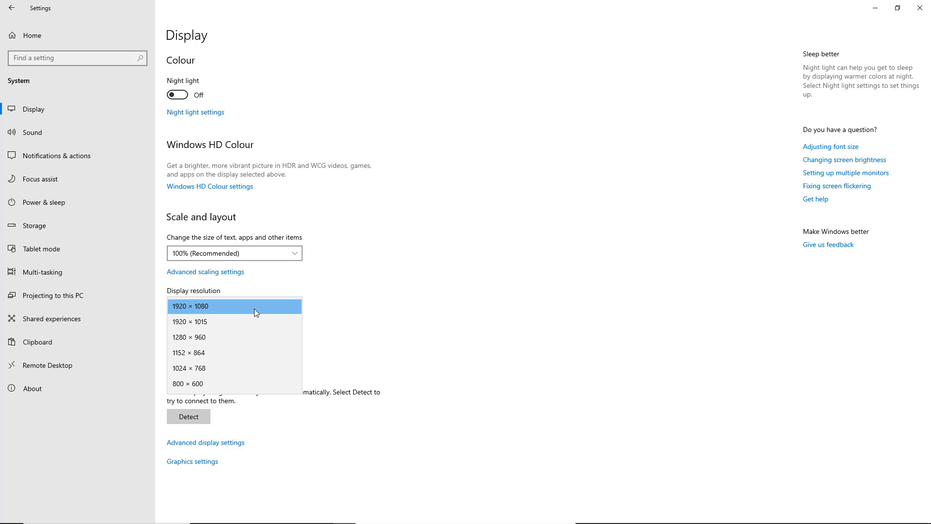
left_click(350, 303)
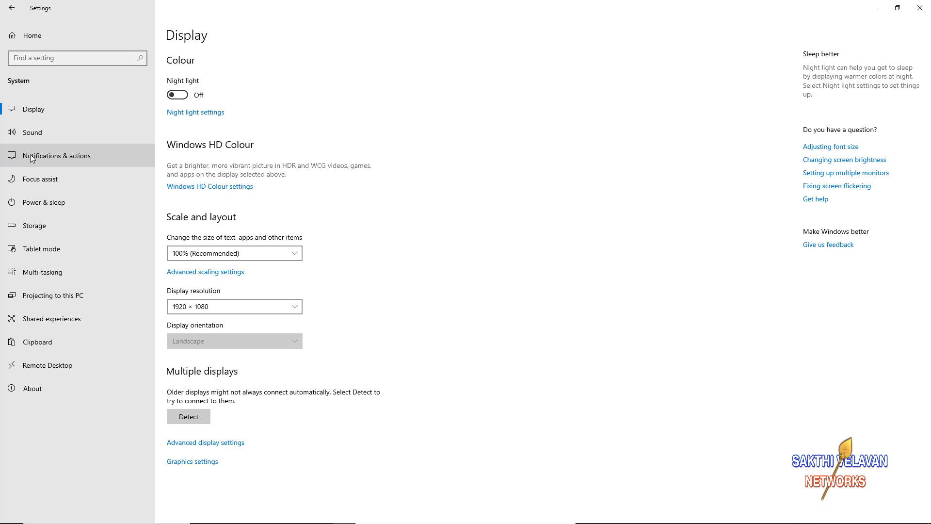
Step: Enlarge the text to the maximum size in the Ease of Access display settings, apply it, and return the text size slider to its minimum
left_click(23, 38)
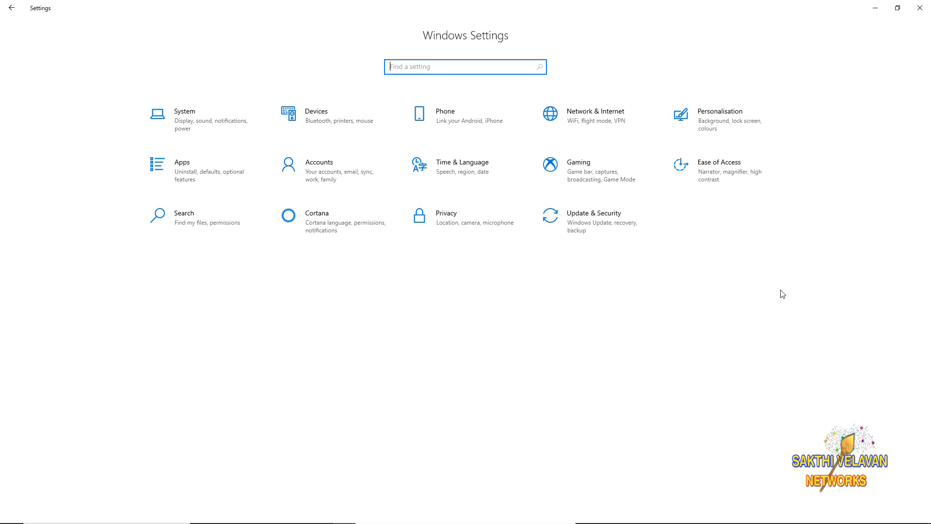
left_click(722, 167)
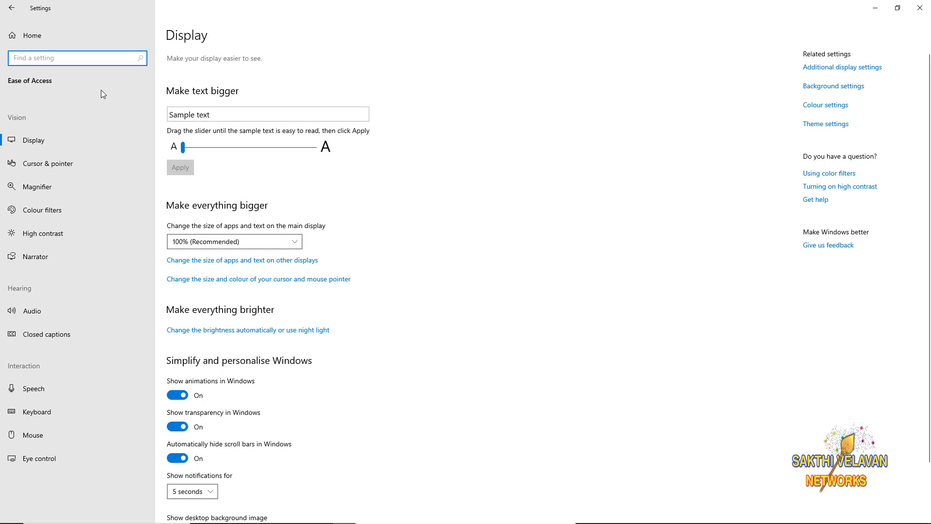
left_click(46, 141)
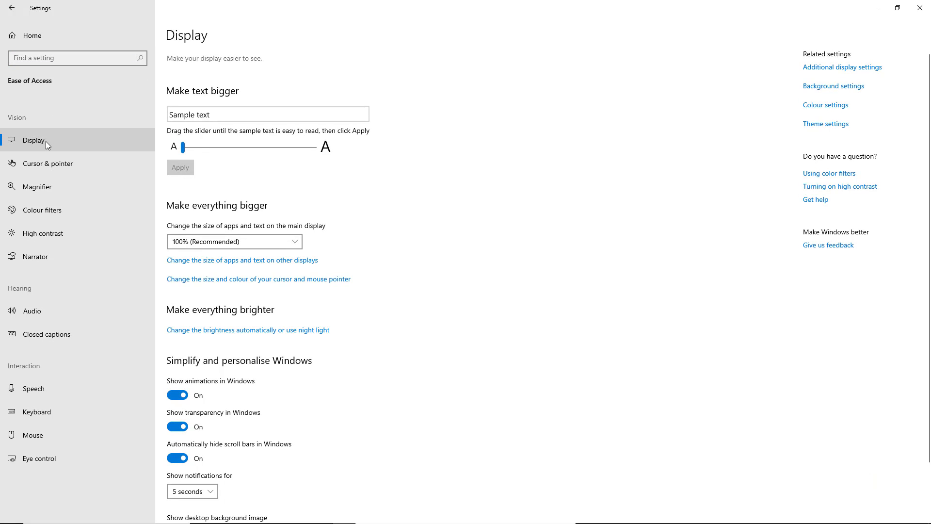
left_click_drag(184, 149, 316, 157)
left_click(181, 181)
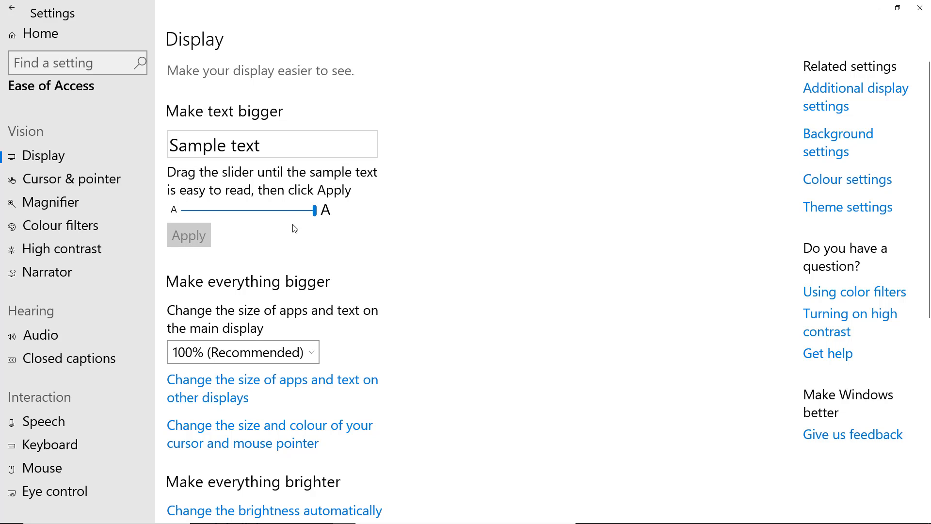
left_click_drag(315, 212, 184, 210)
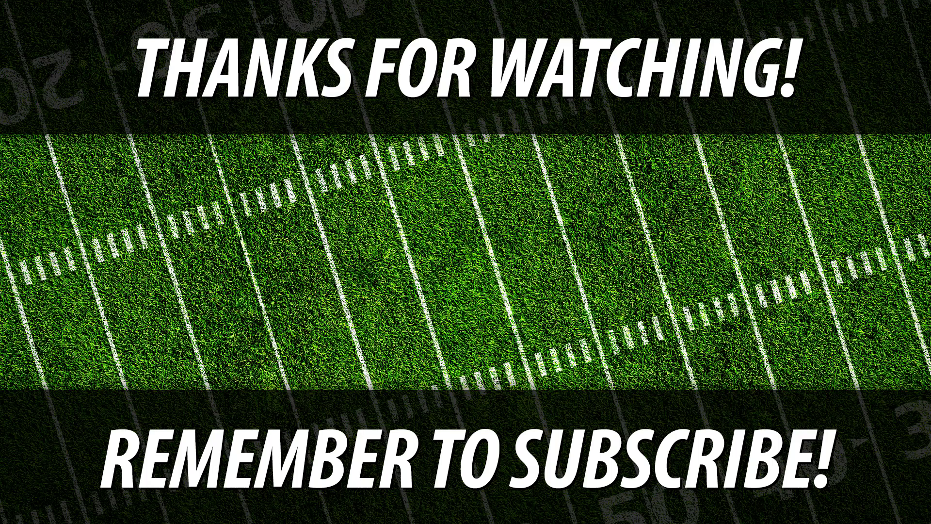